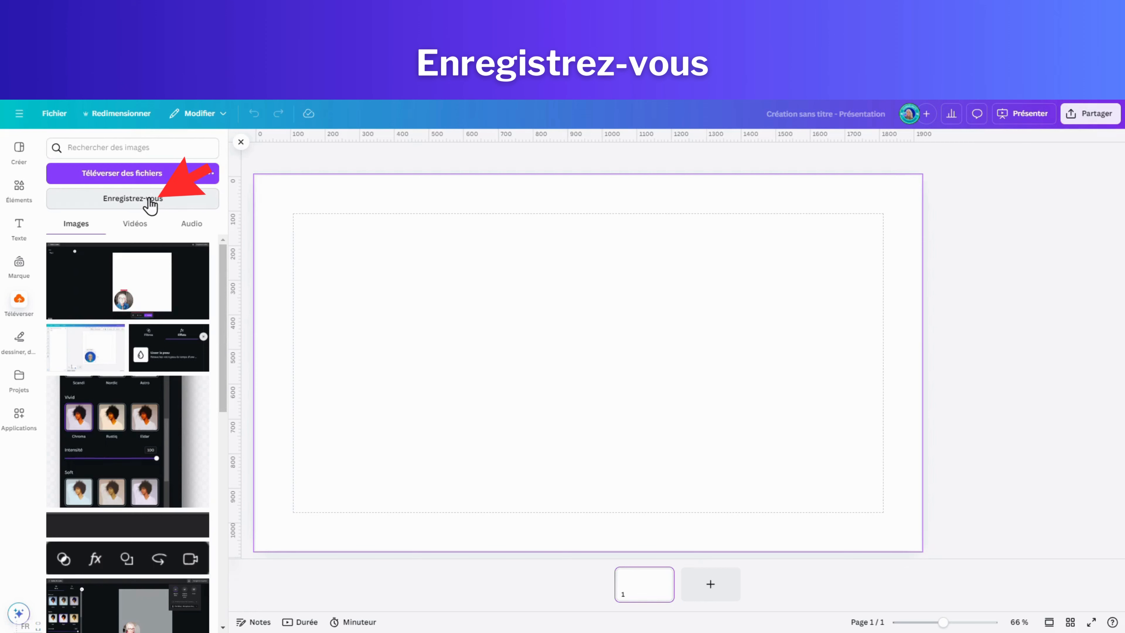
Open the self-recording studio for the blank presentation.
click(148, 199)
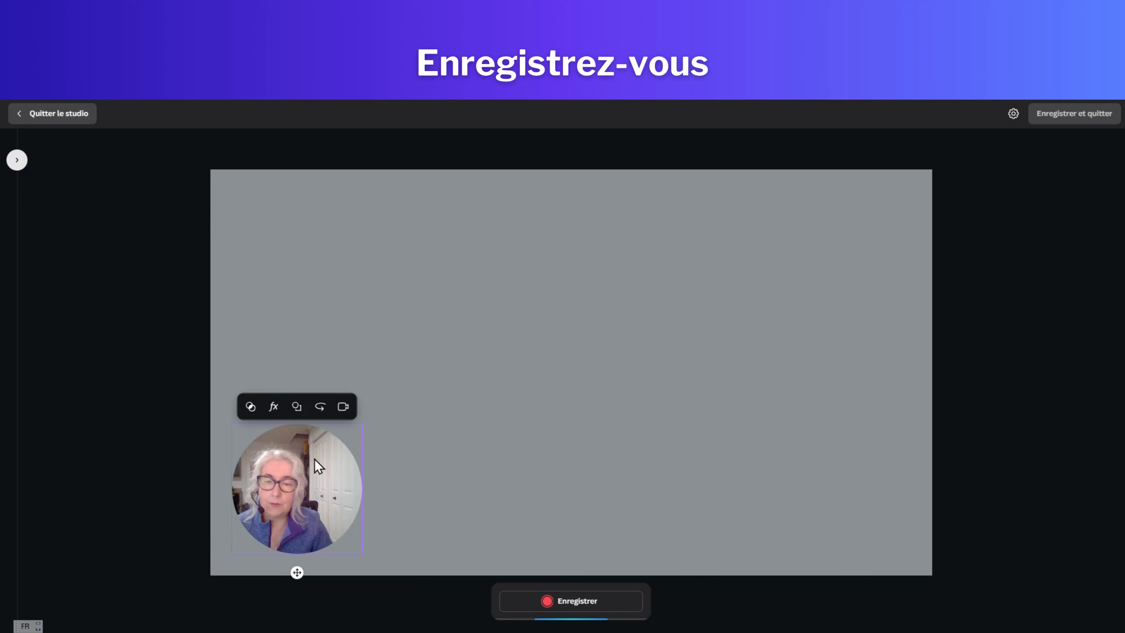
Try the Ancien filter at intensity 48 on the camera image, and restore the filter to Aucun.
click(251, 407)
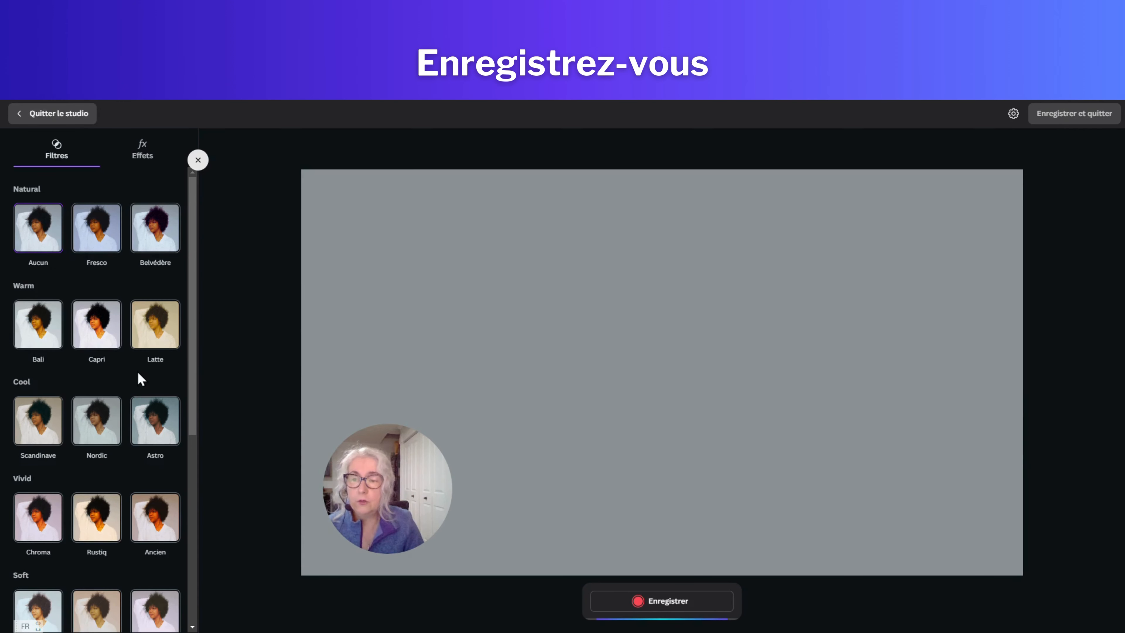
scroll(138, 366, down, 2)
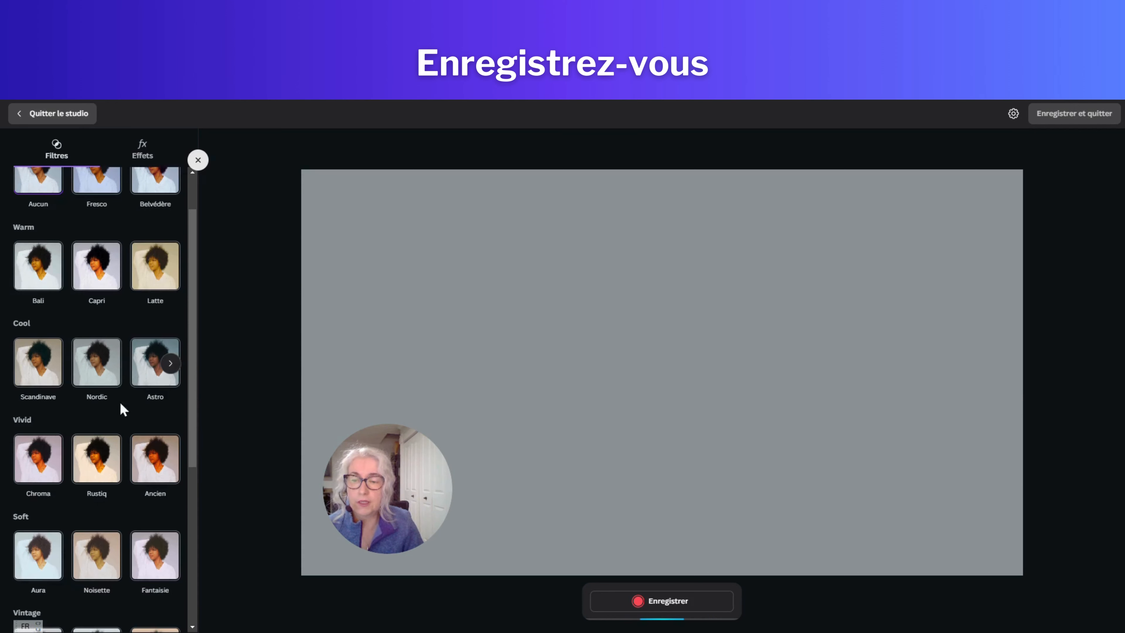
click(145, 466)
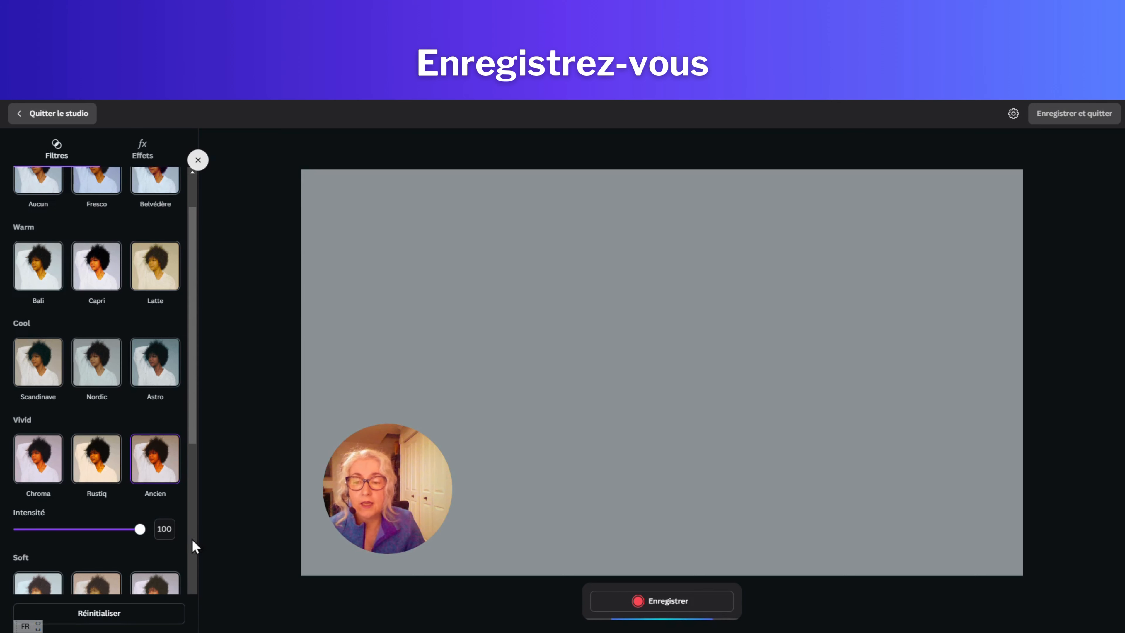
drag(138, 530, 78, 545)
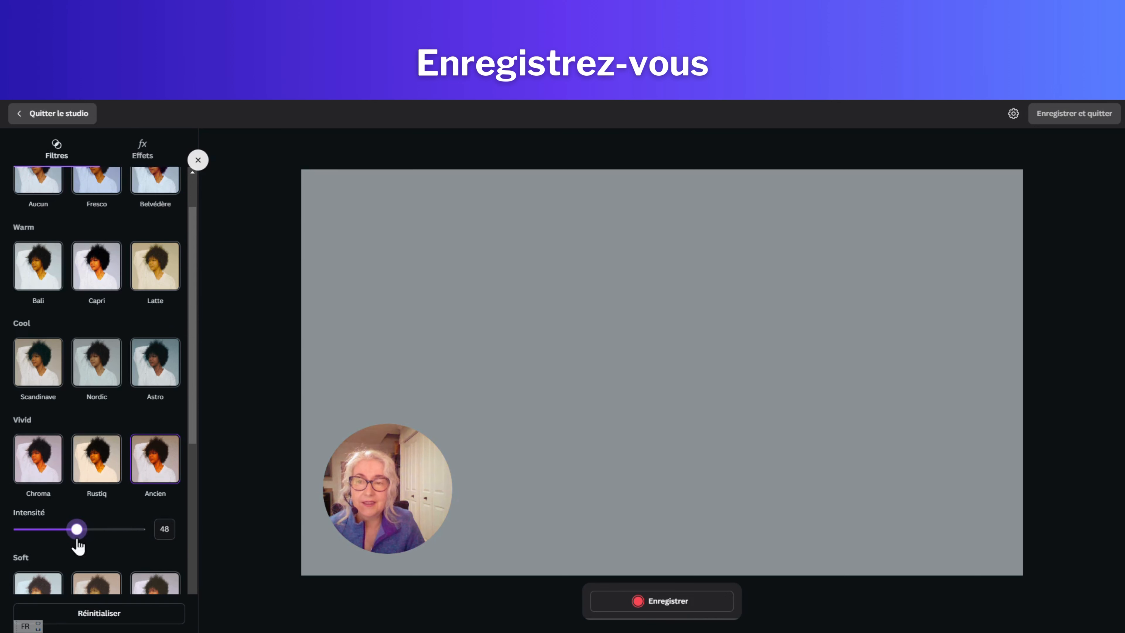
click(47, 200)
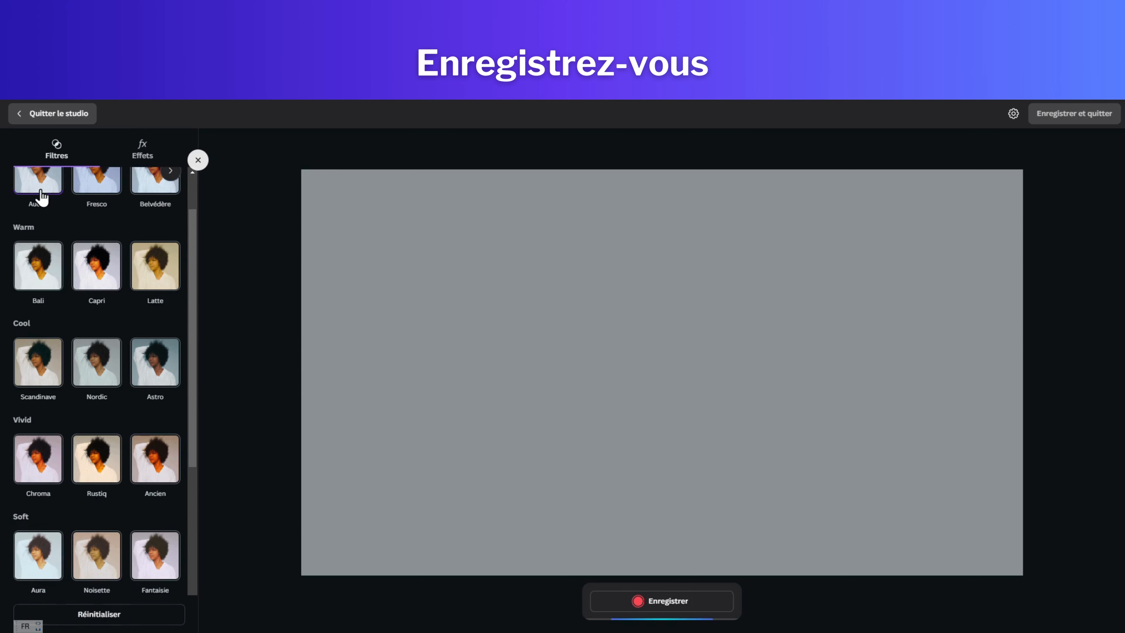
Apply the Lisser la peau effect to the camera image at intensity 100.
click(138, 156)
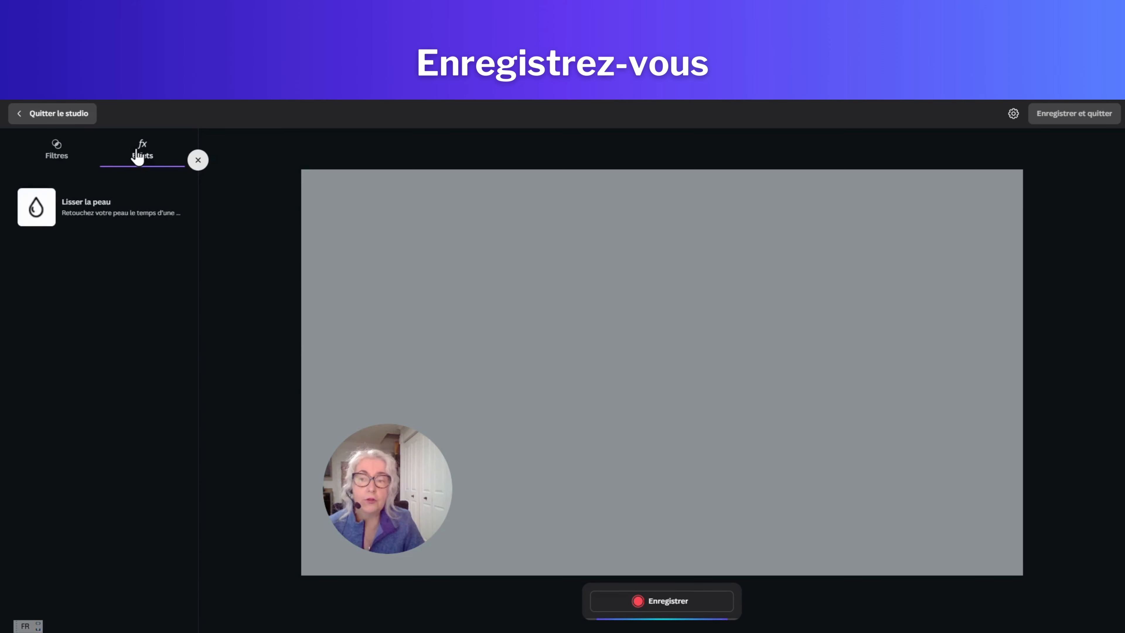
click(108, 213)
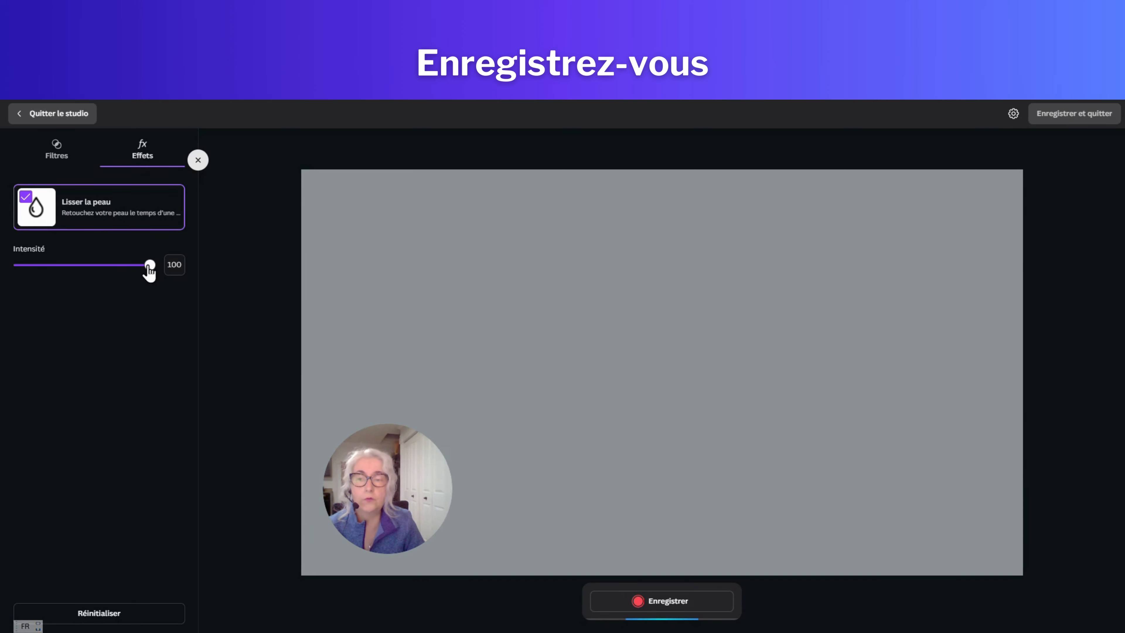
drag(111, 267, 162, 271)
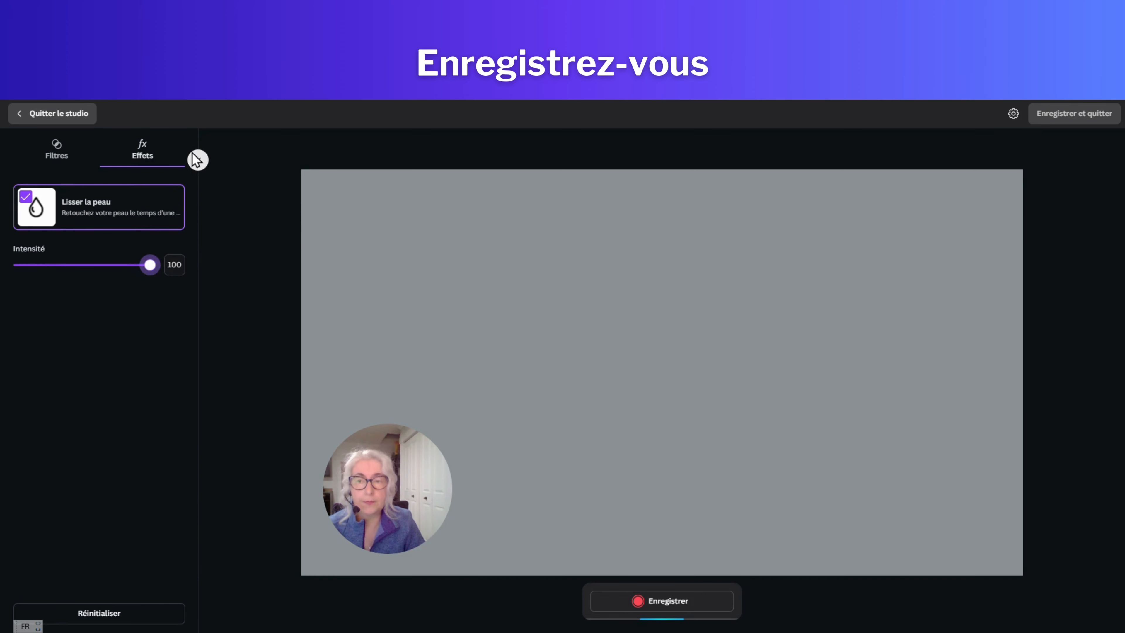
click(198, 160)
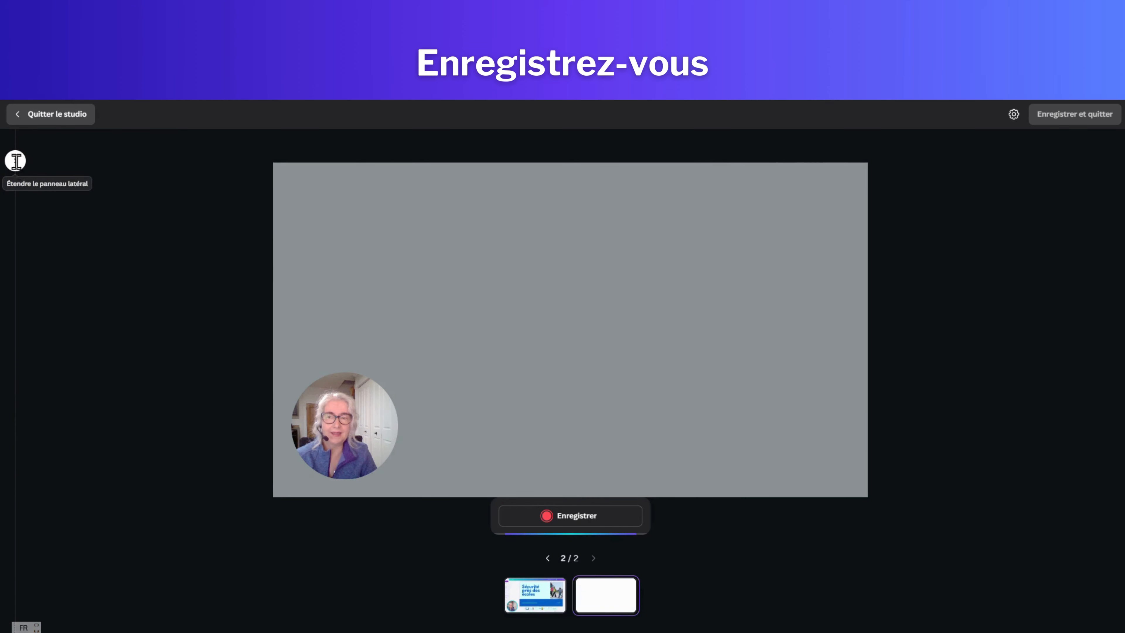
View the notes area for the current page in the studio and close it again.
click(15, 160)
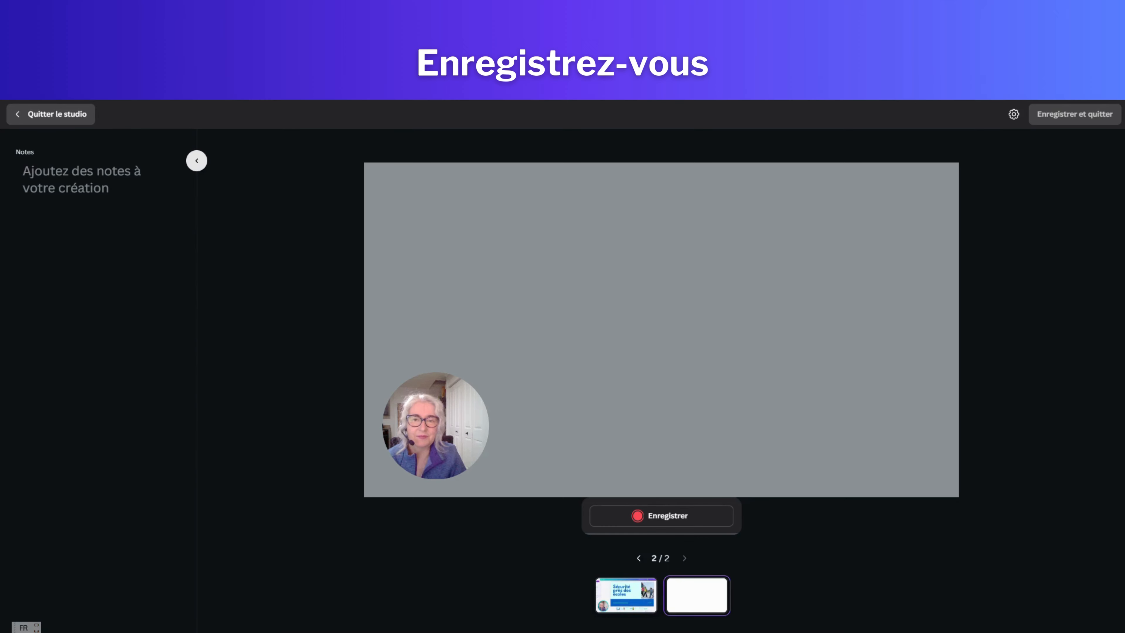
click(196, 161)
Try the rectangular shape for the camera bubble and switch it back to the circle.
click(295, 459)
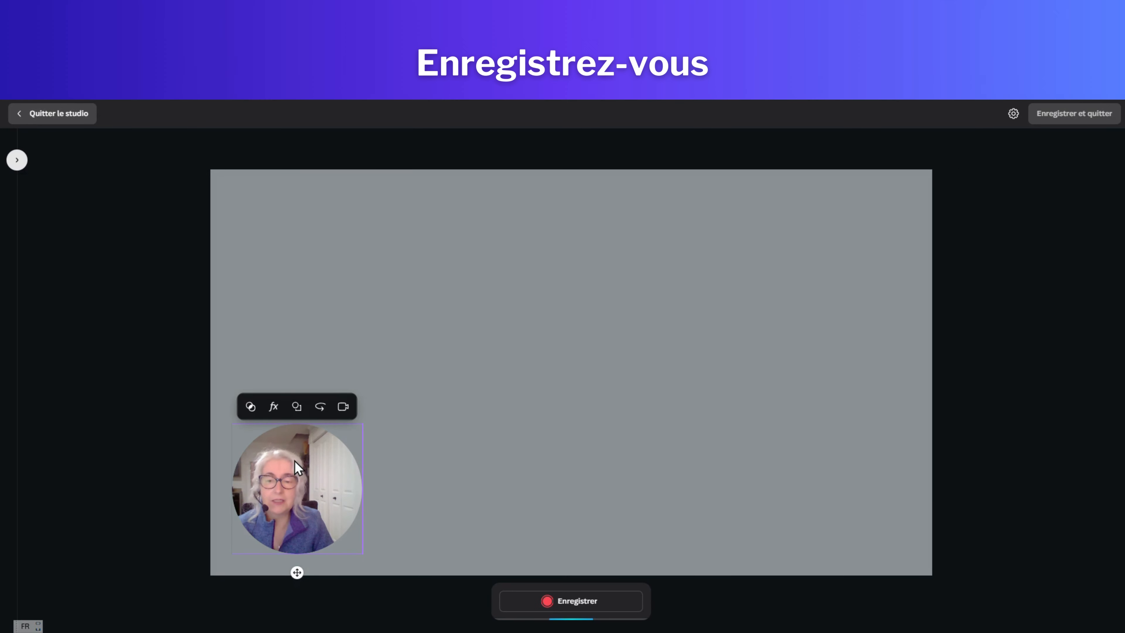
click(297, 411)
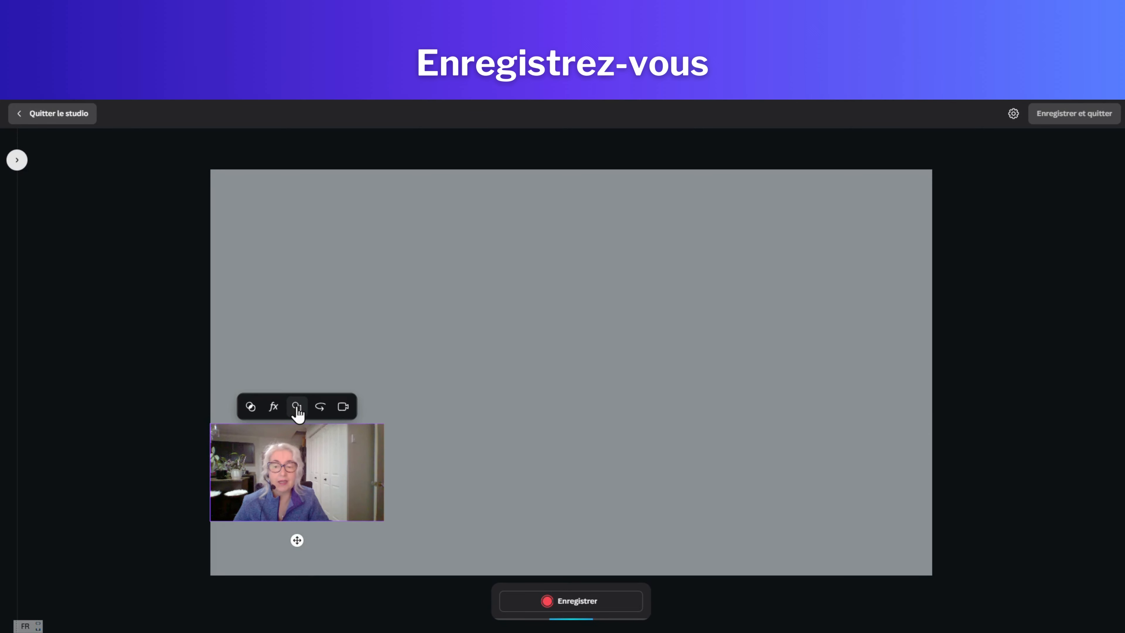
click(298, 411)
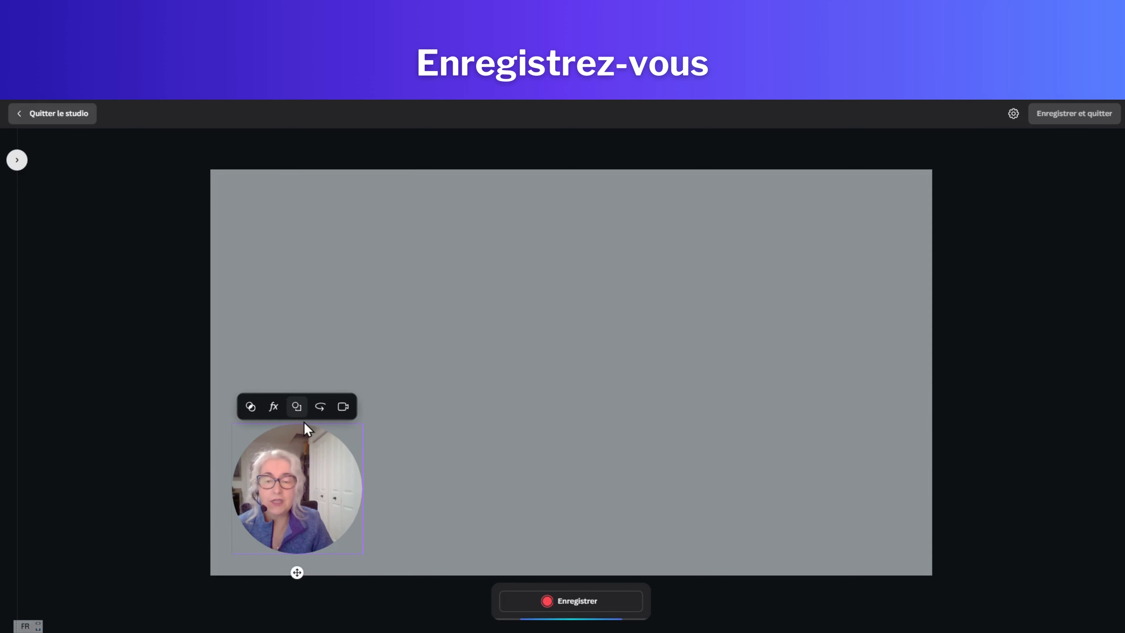
Try mirroring the camera image and turning the camera off, restoring each setting.
click(321, 408)
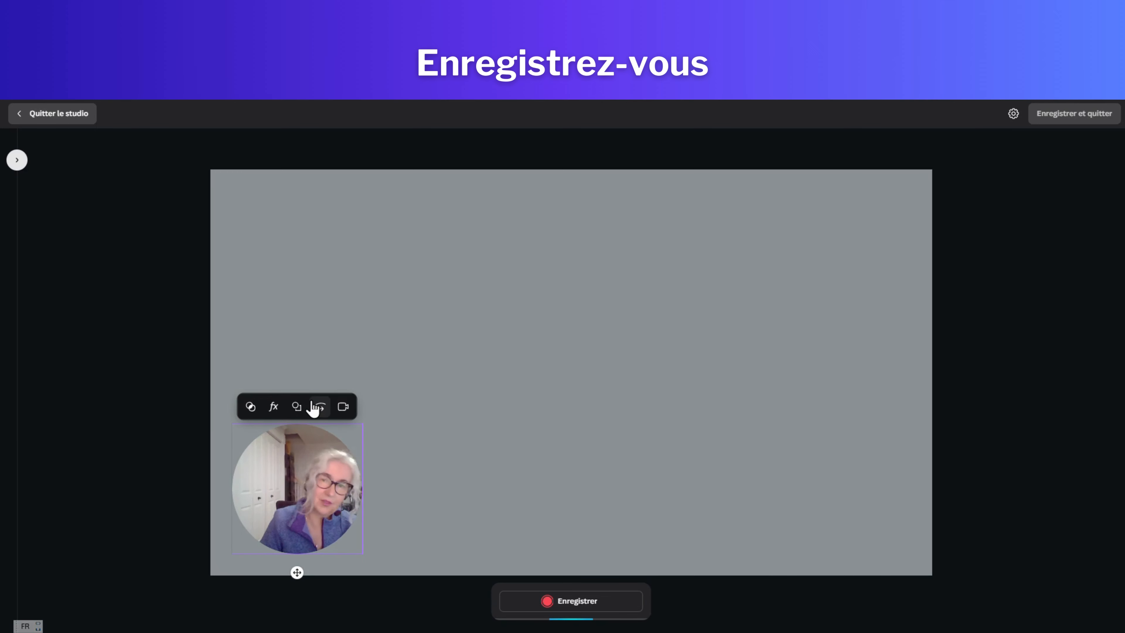
click(313, 409)
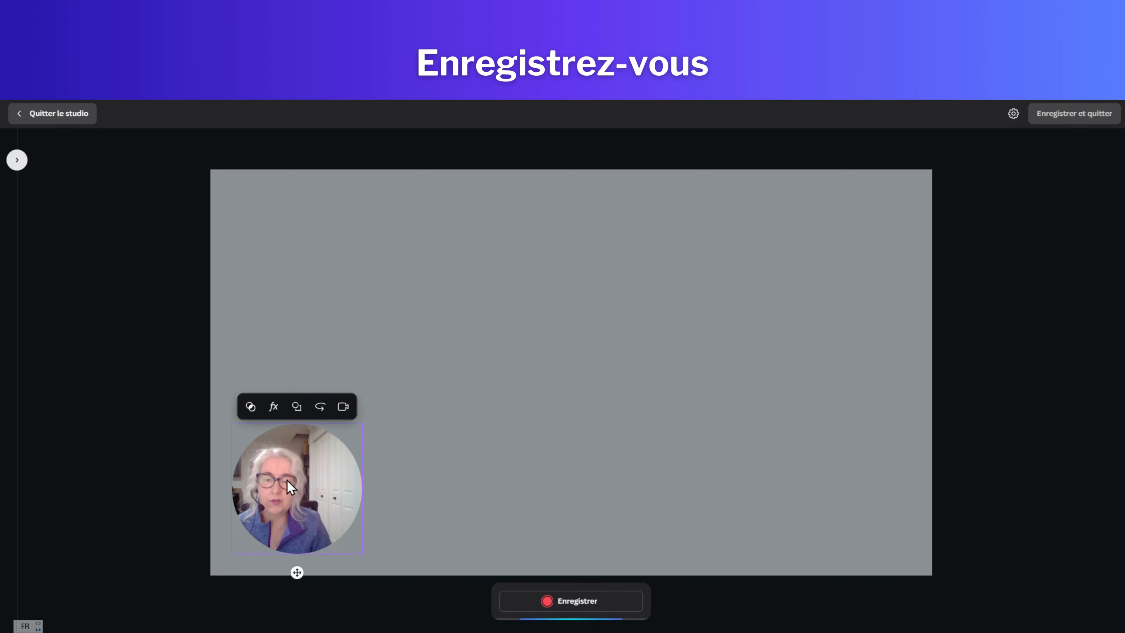
click(344, 407)
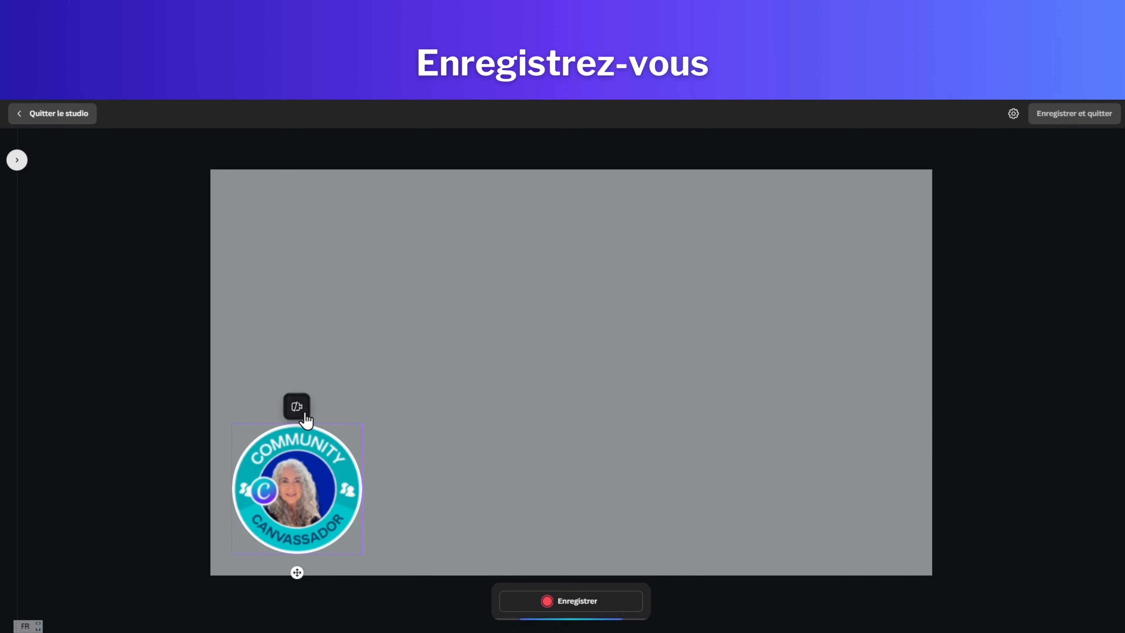
click(300, 407)
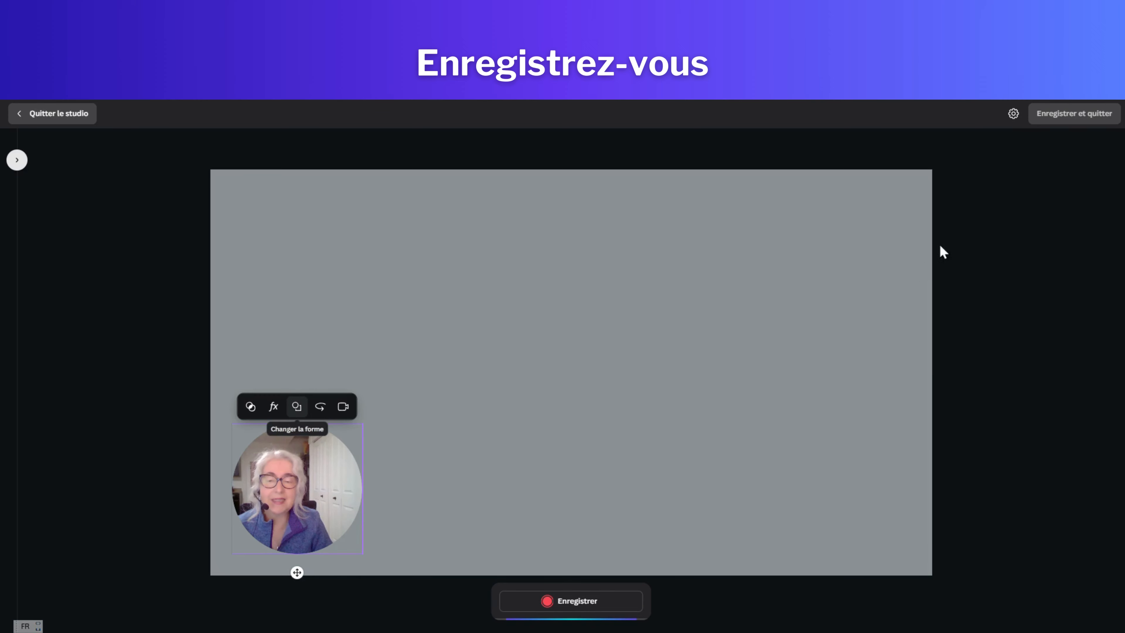
Set the recording source to camera plus screen, sharing the Chrome tab "Création sans titre - Présentation - Canva".
click(1013, 115)
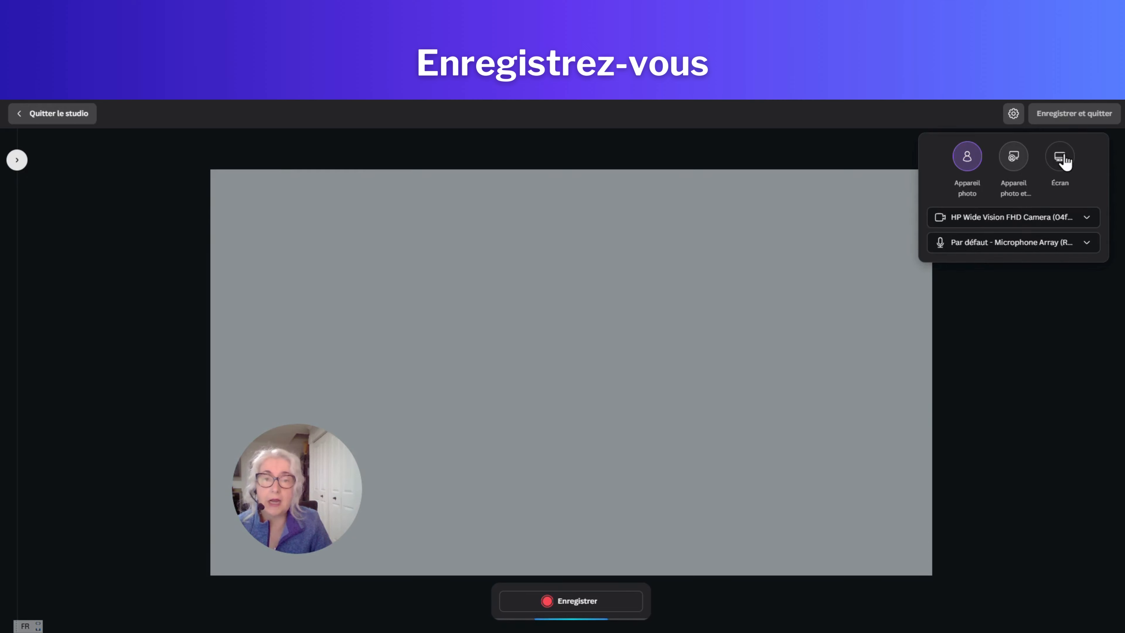
click(1014, 159)
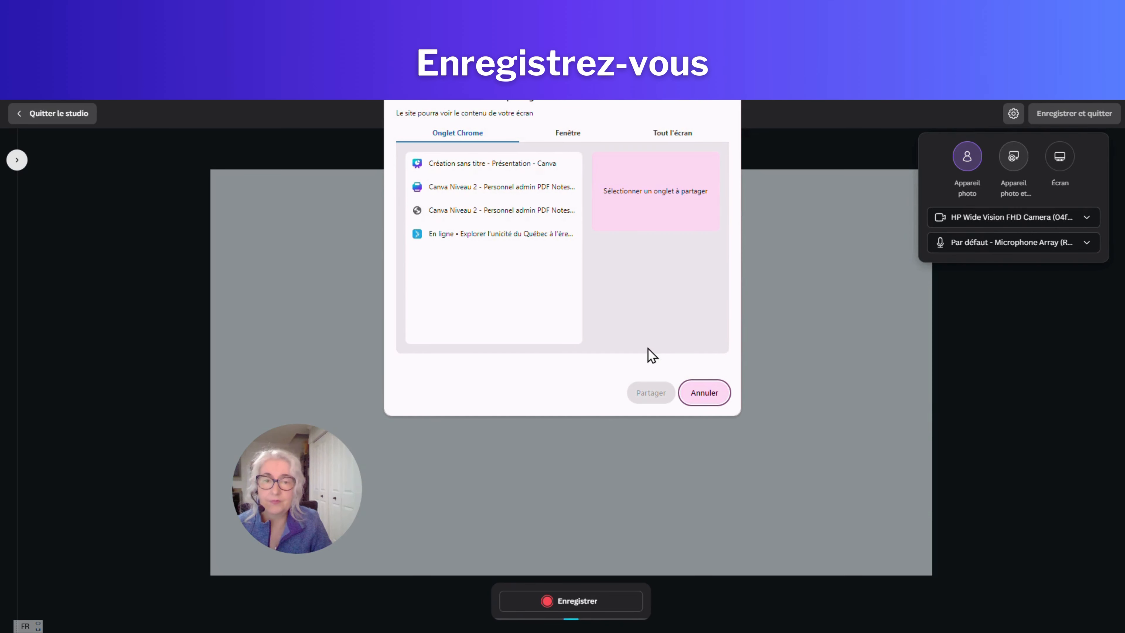
click(488, 165)
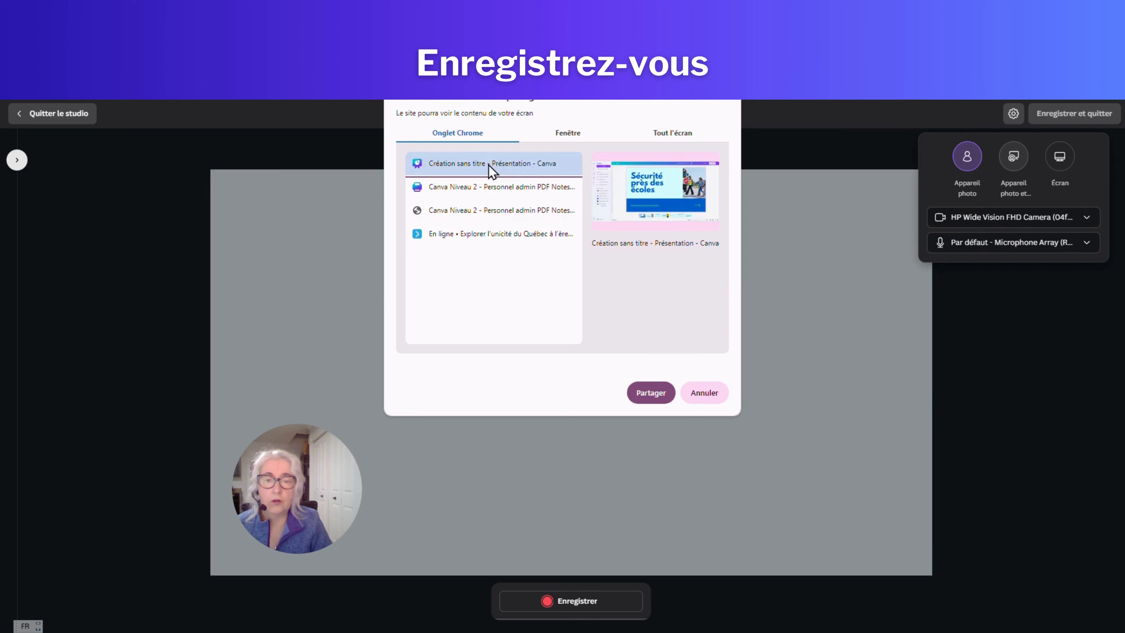
click(649, 396)
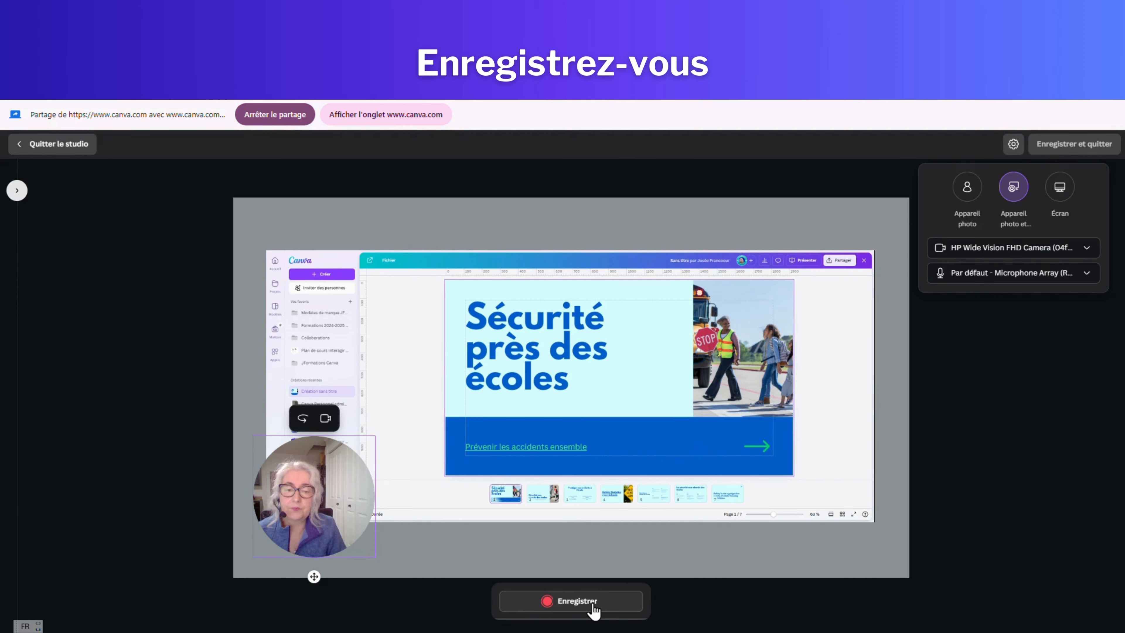
Record the shared presentation with the camera while showing slides 2, 3 and 4, and finish the recording.
click(576, 601)
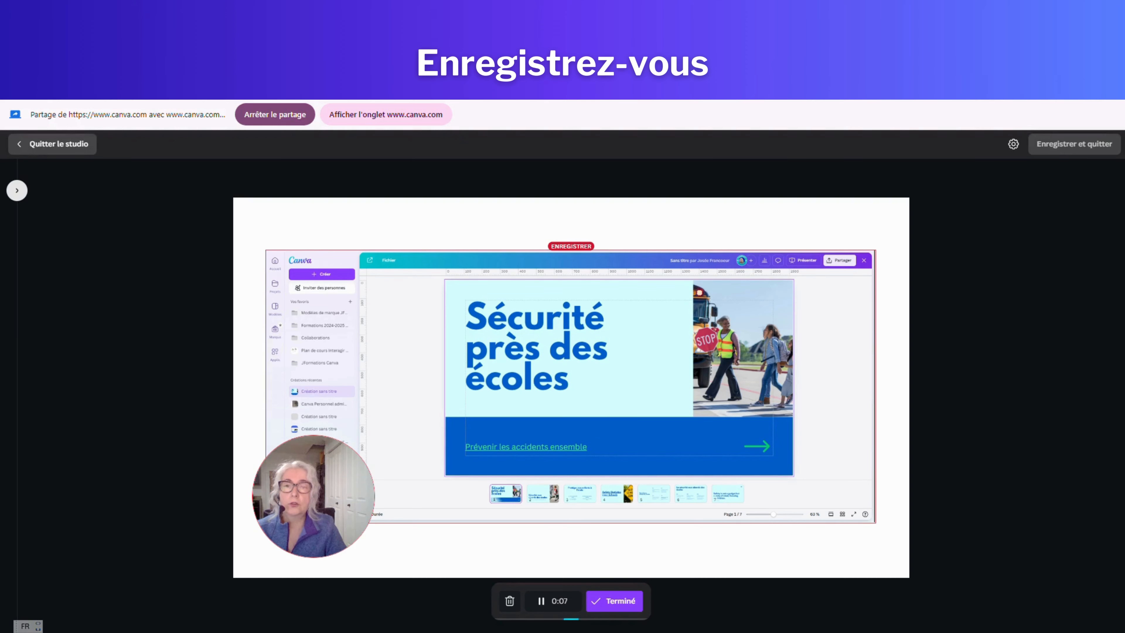
click(424, 114)
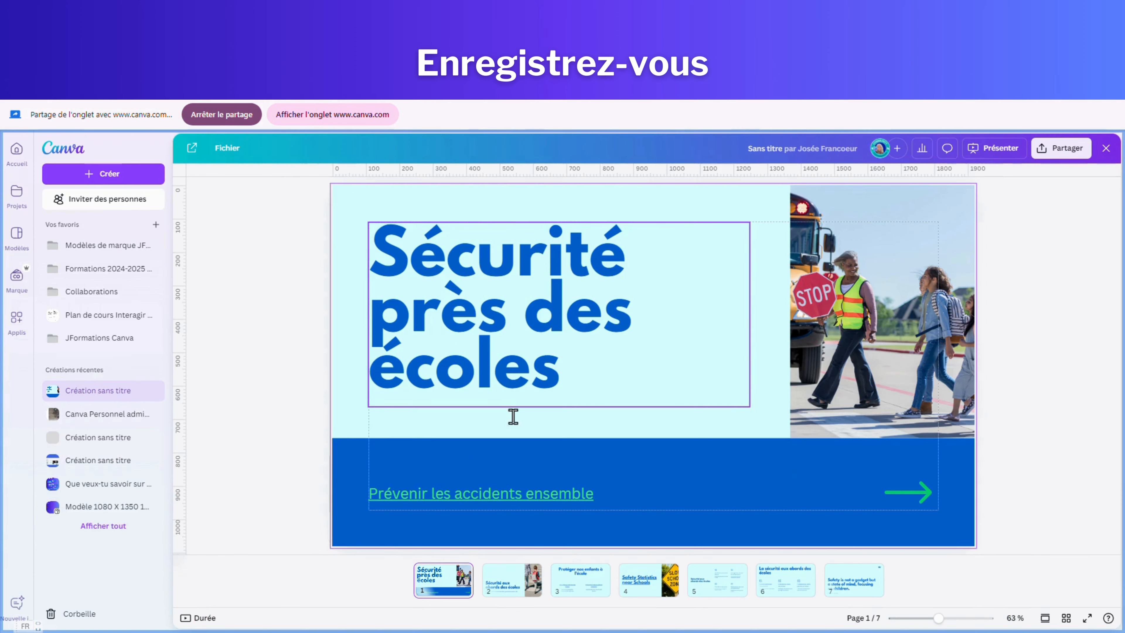
click(514, 585)
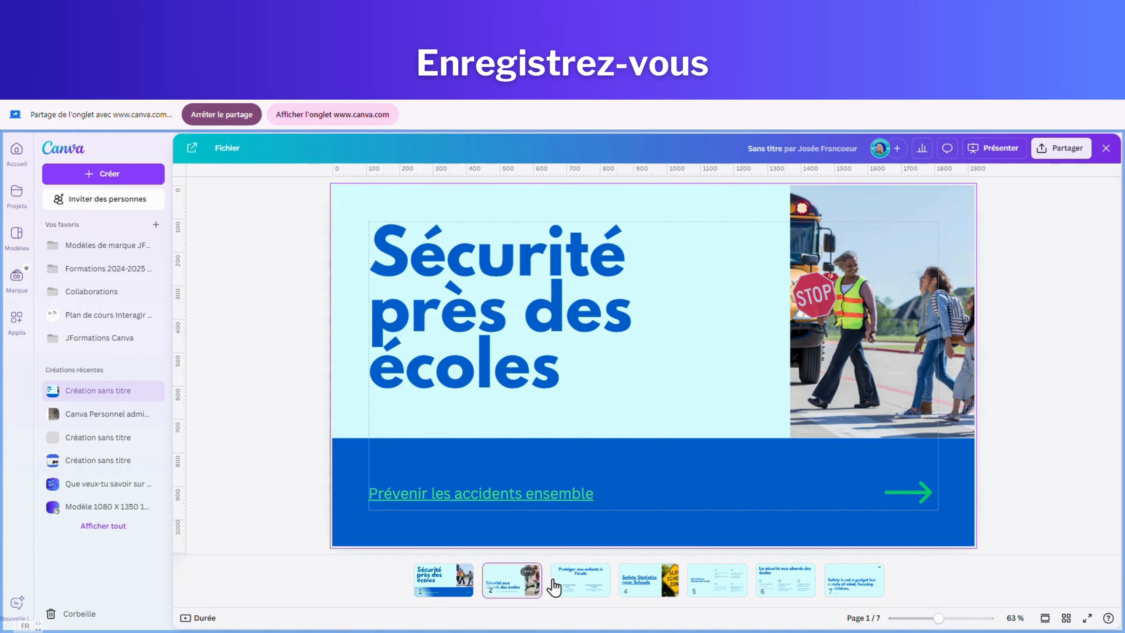
click(580, 585)
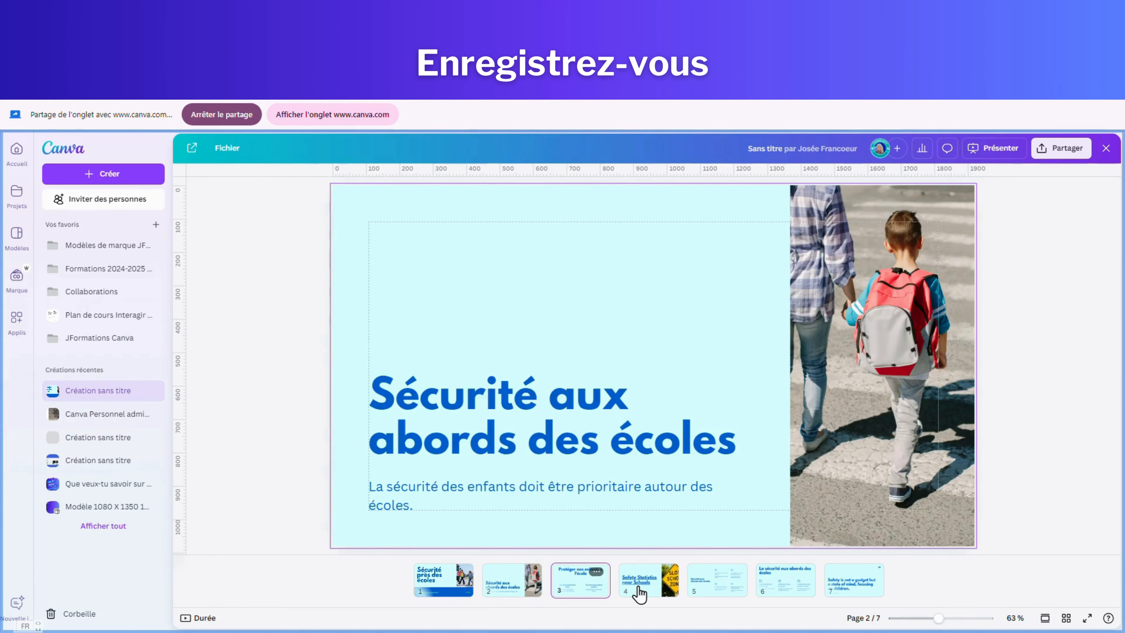
click(647, 586)
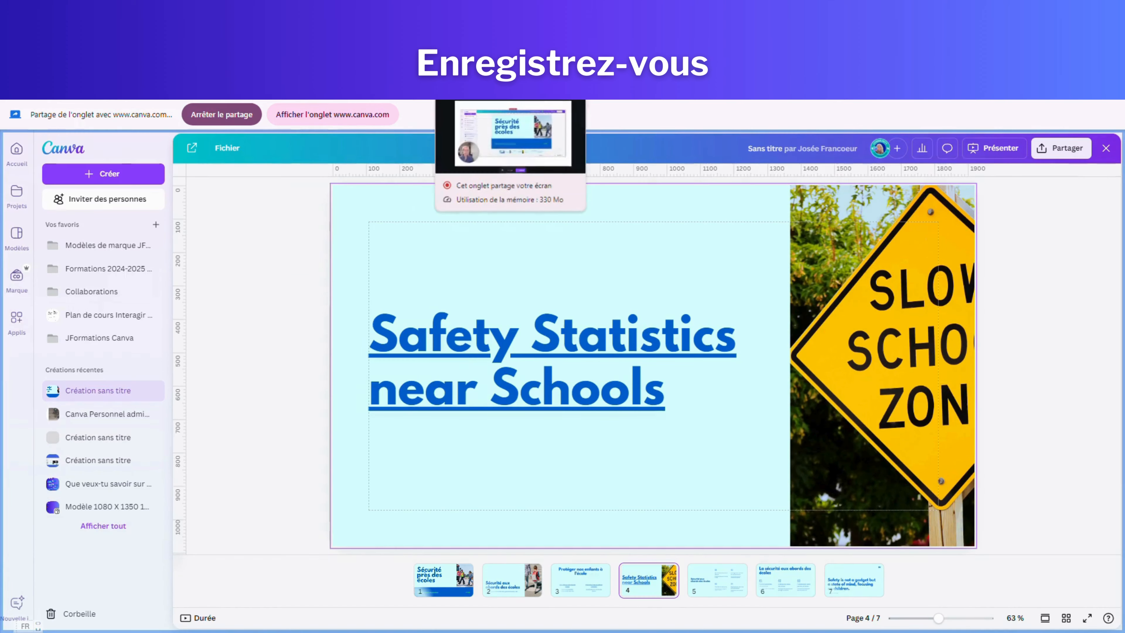
click(443, 91)
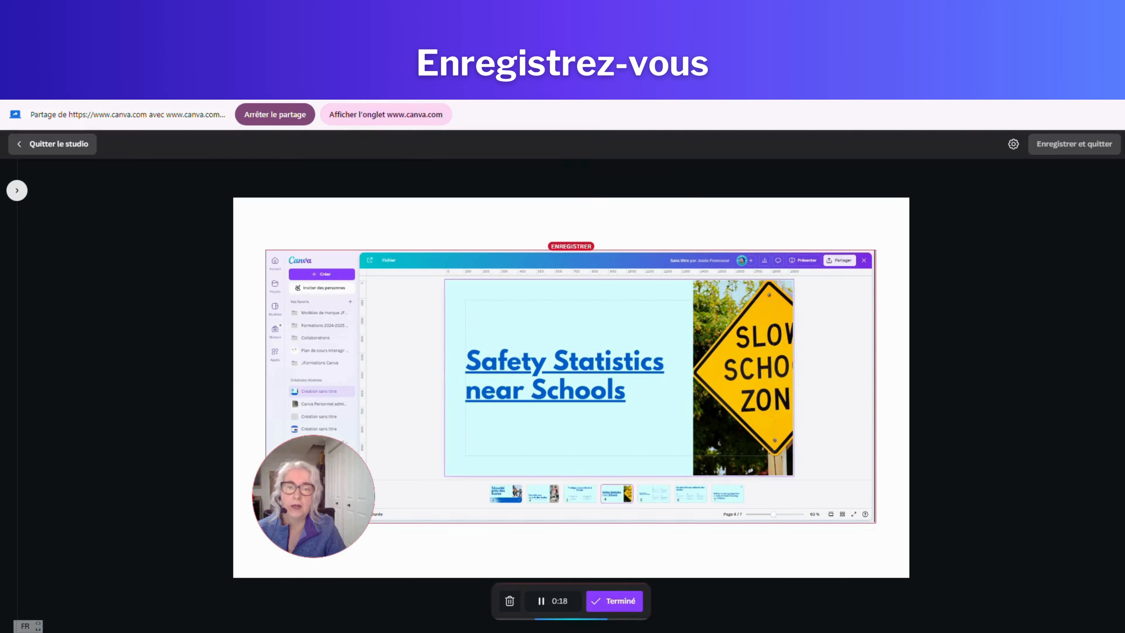
click(616, 603)
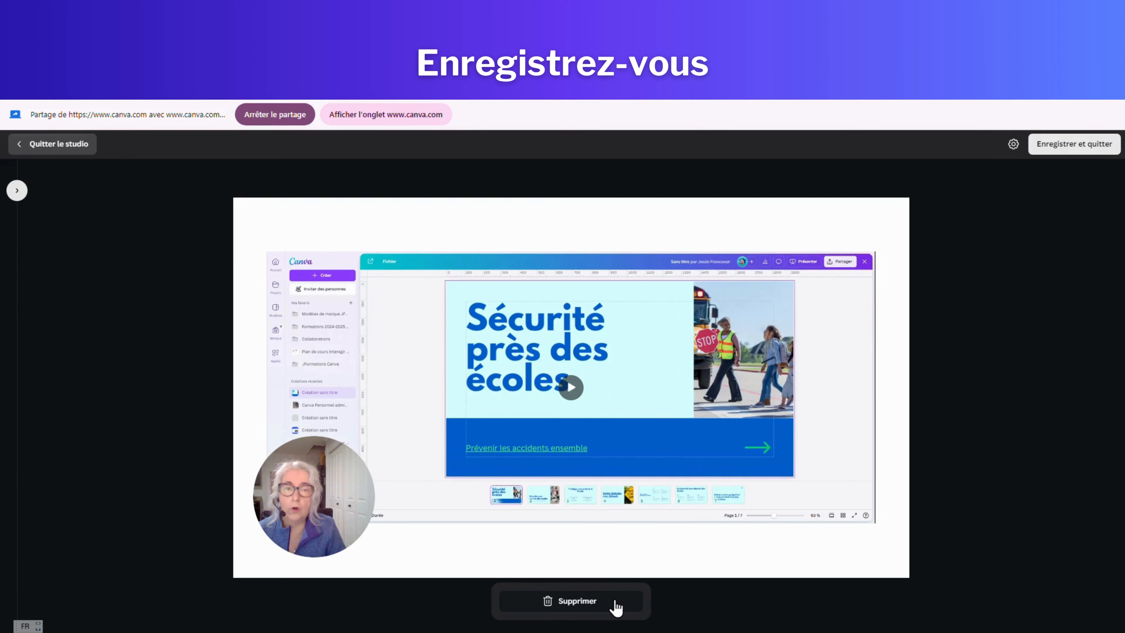
Save the recording into the design and set its screen video as the page background.
click(571, 387)
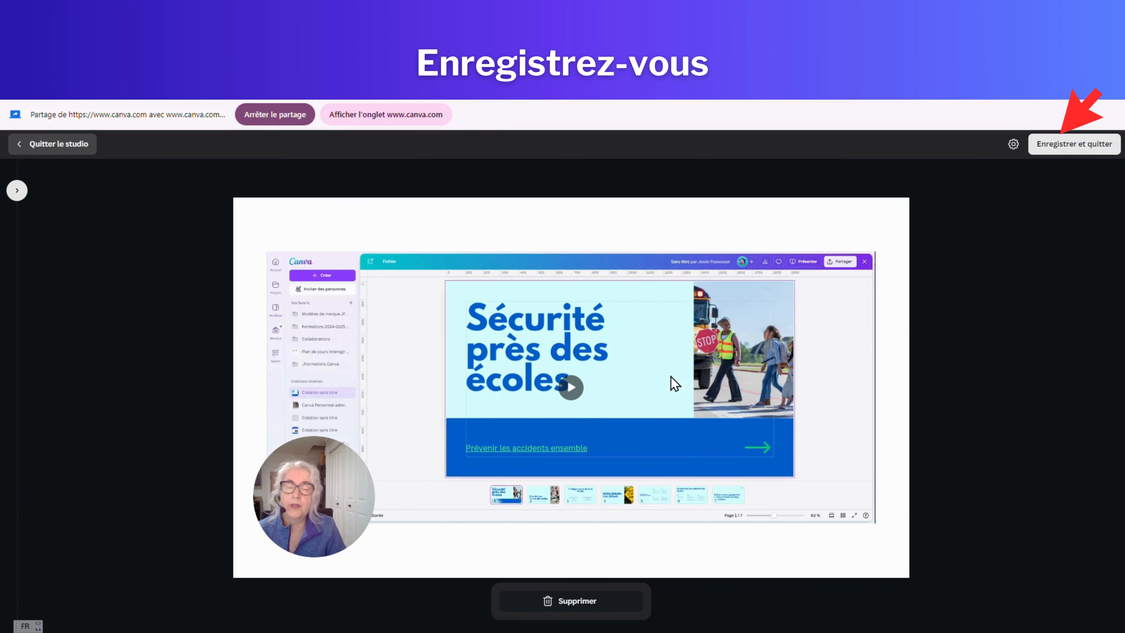
click(1082, 152)
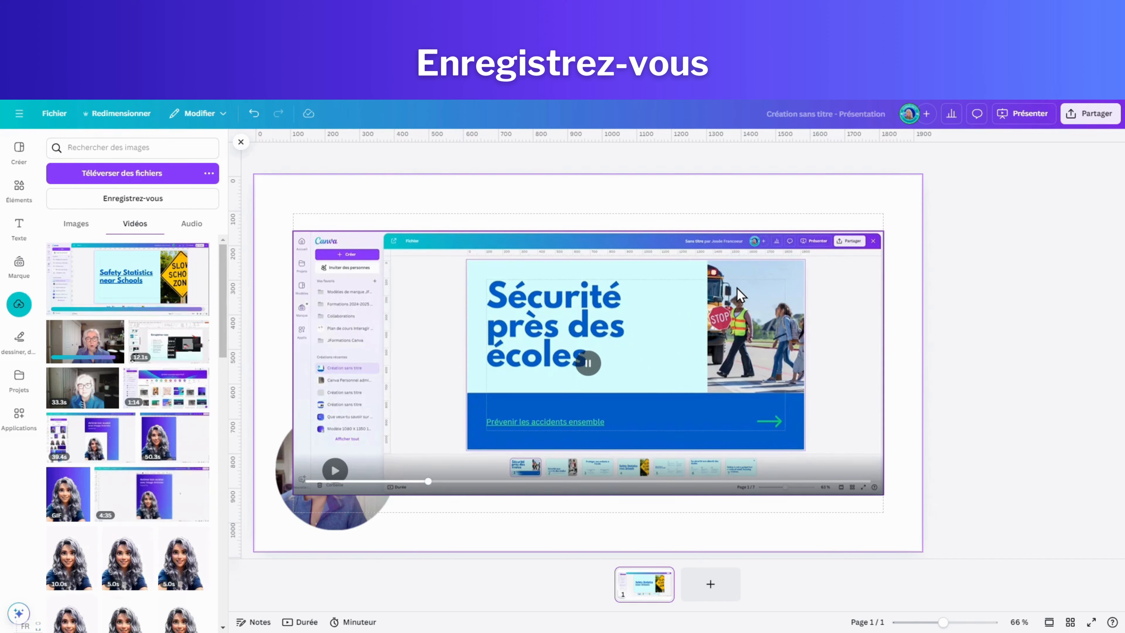
right_click(759, 279)
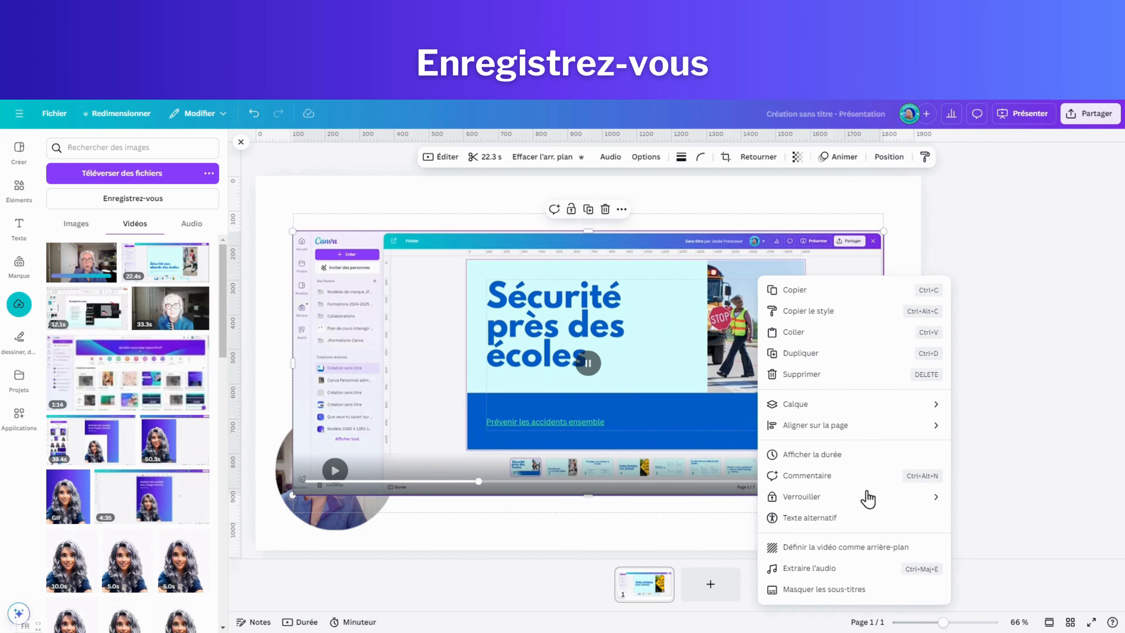
click(868, 549)
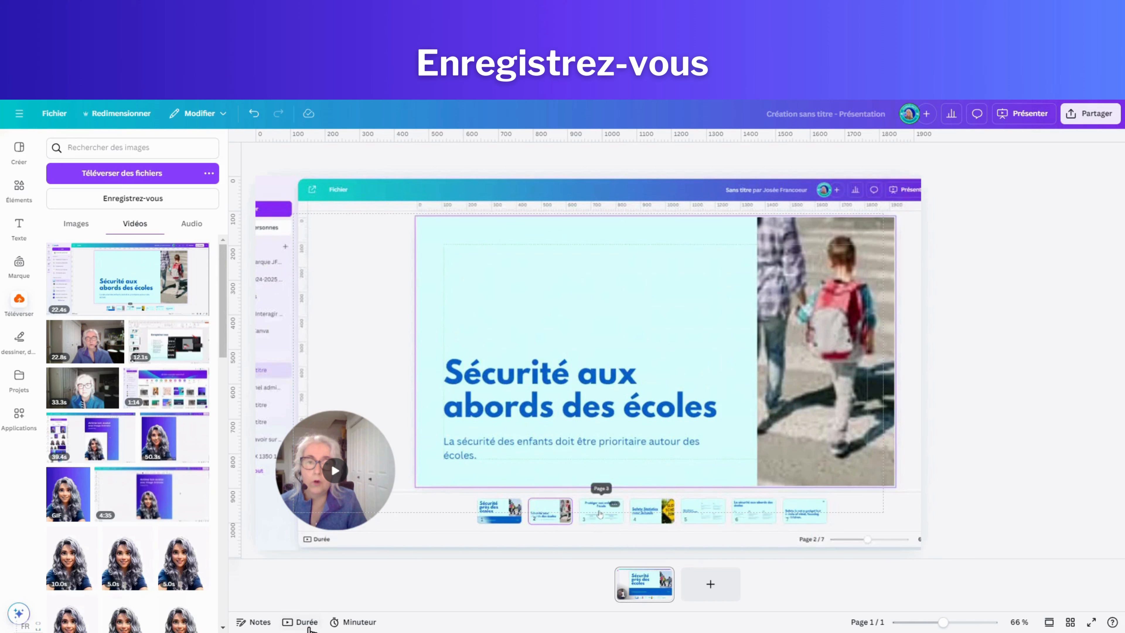
Show the page's duration timeline and play back the recording.
click(309, 622)
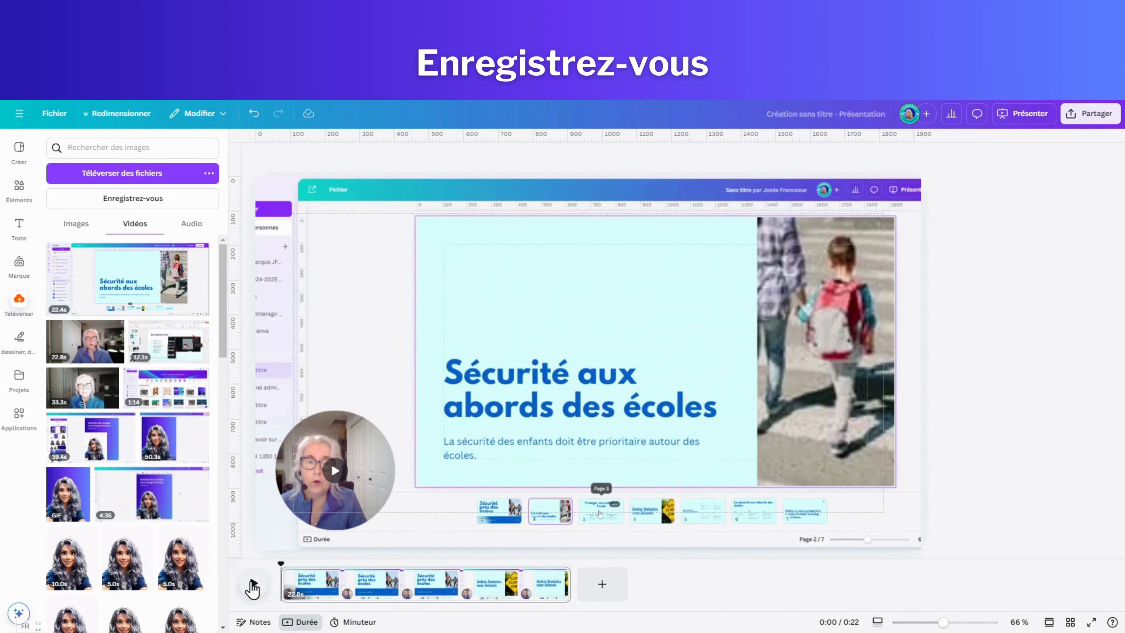
click(247, 579)
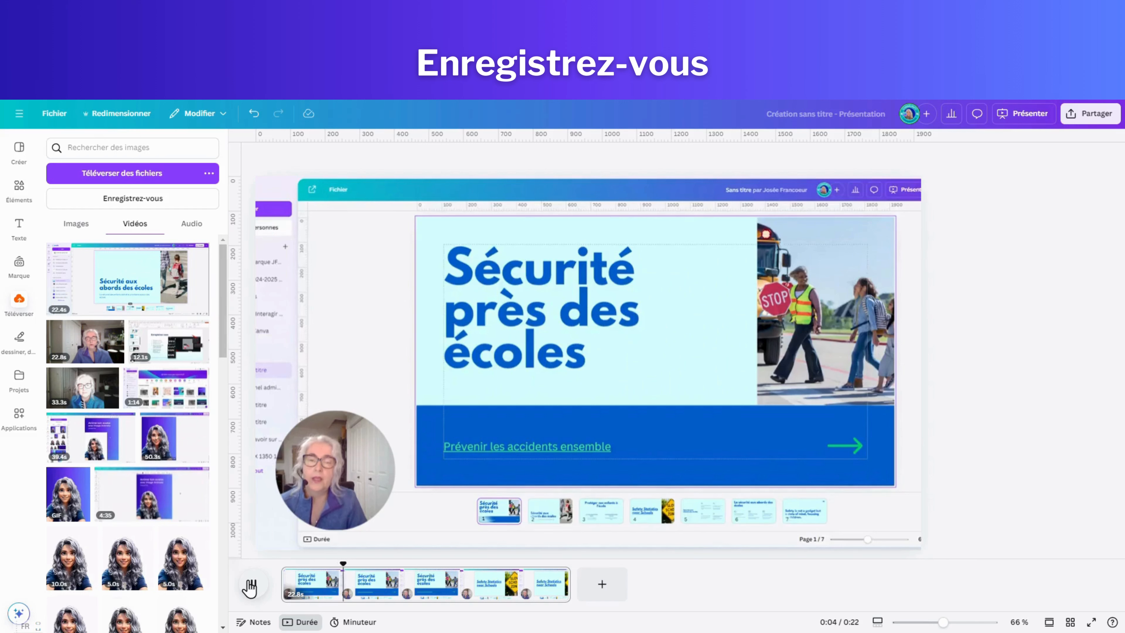
Pause the playback and give the circular camera video a thin border in the brand palette's turquoise.
click(251, 585)
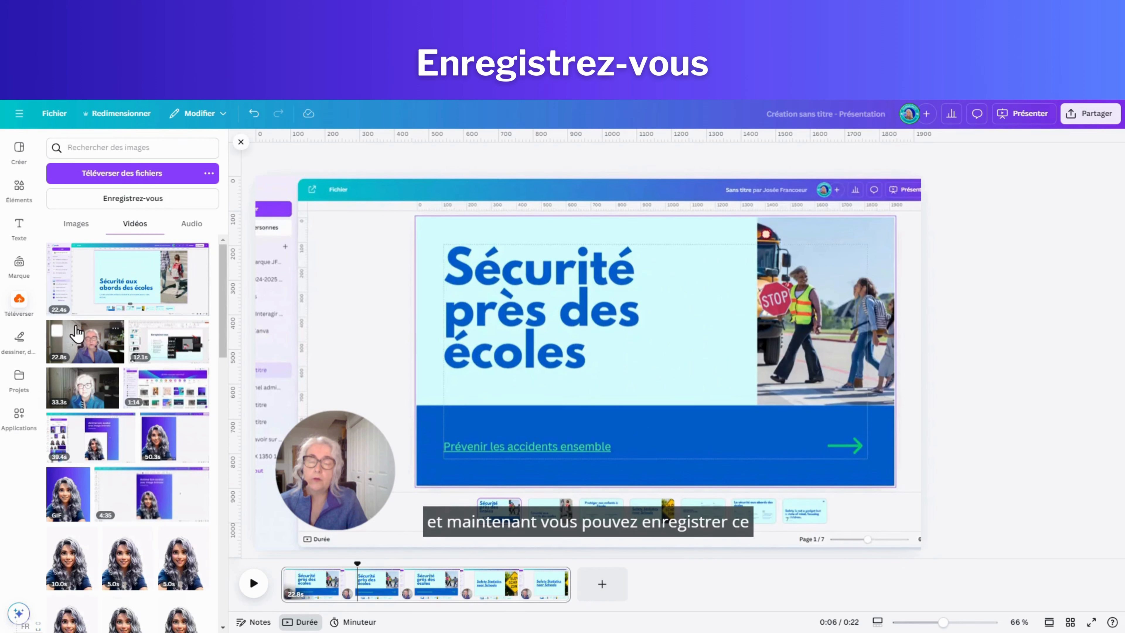
click(352, 457)
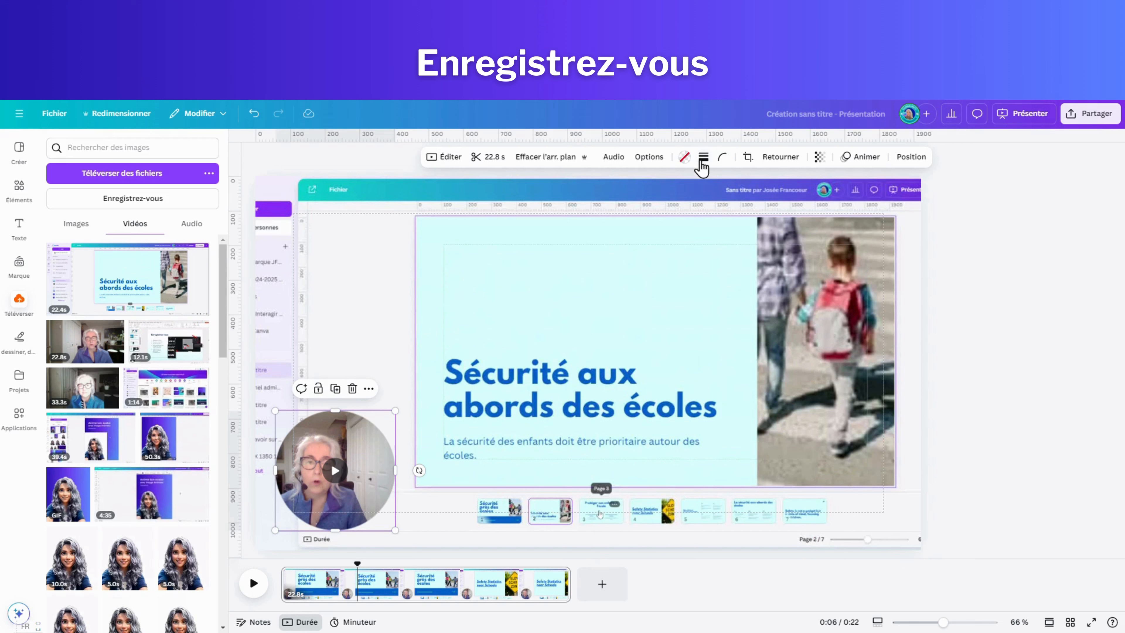
click(705, 163)
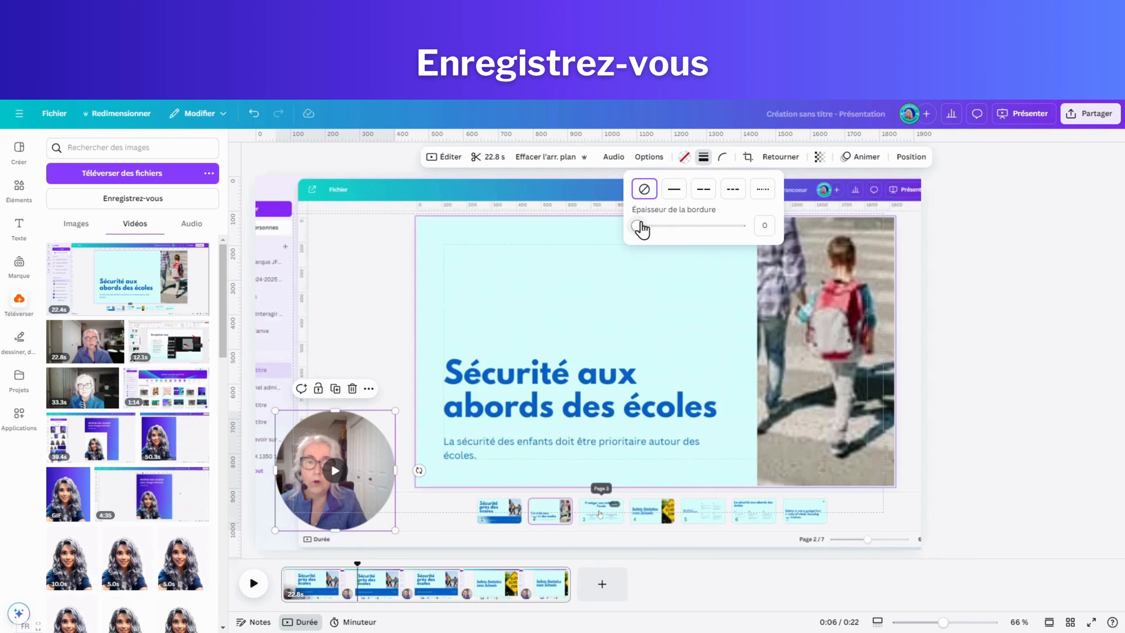
click(642, 225)
drag(645, 230, 651, 227)
click(693, 157)
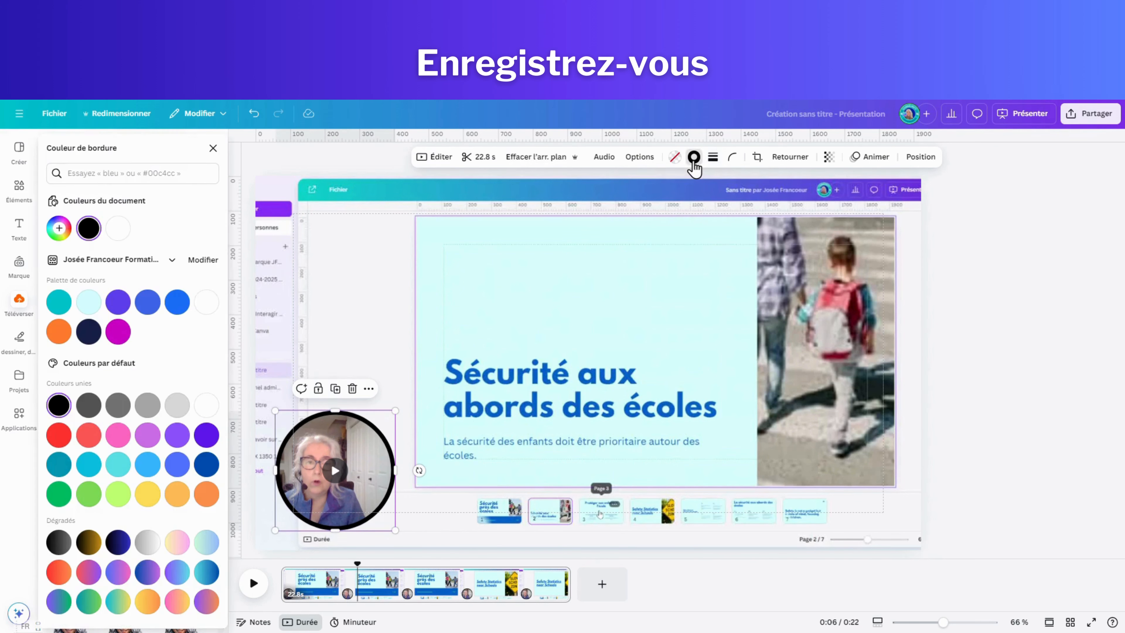
click(59, 302)
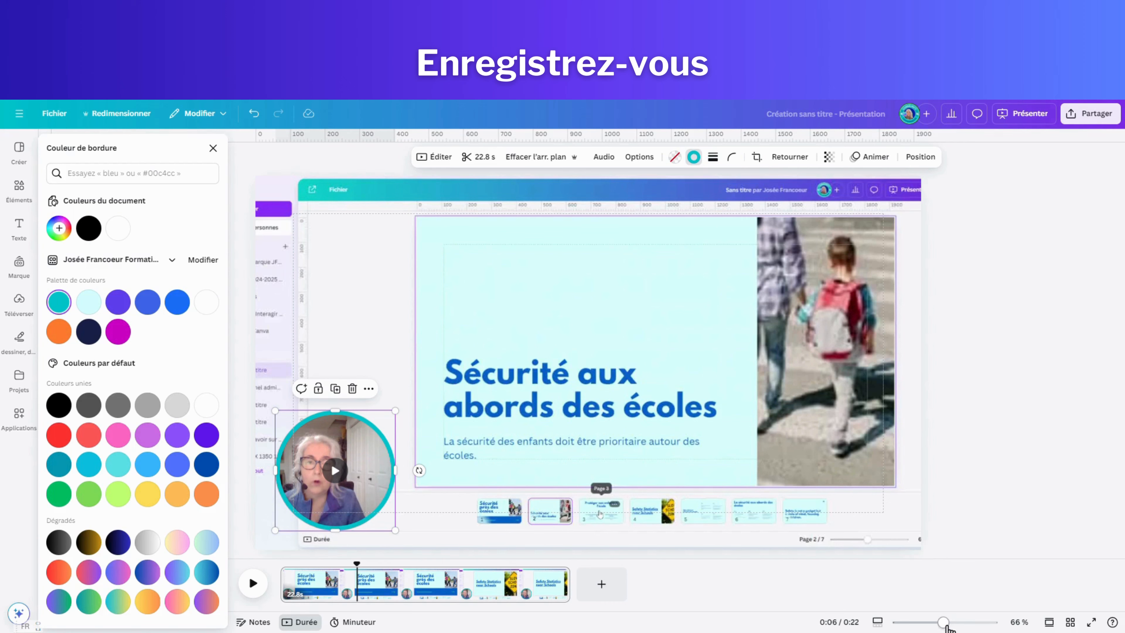
Move the circular camera video slightly down, closer to the page's lower-left corner.
drag(944, 624, 939, 622)
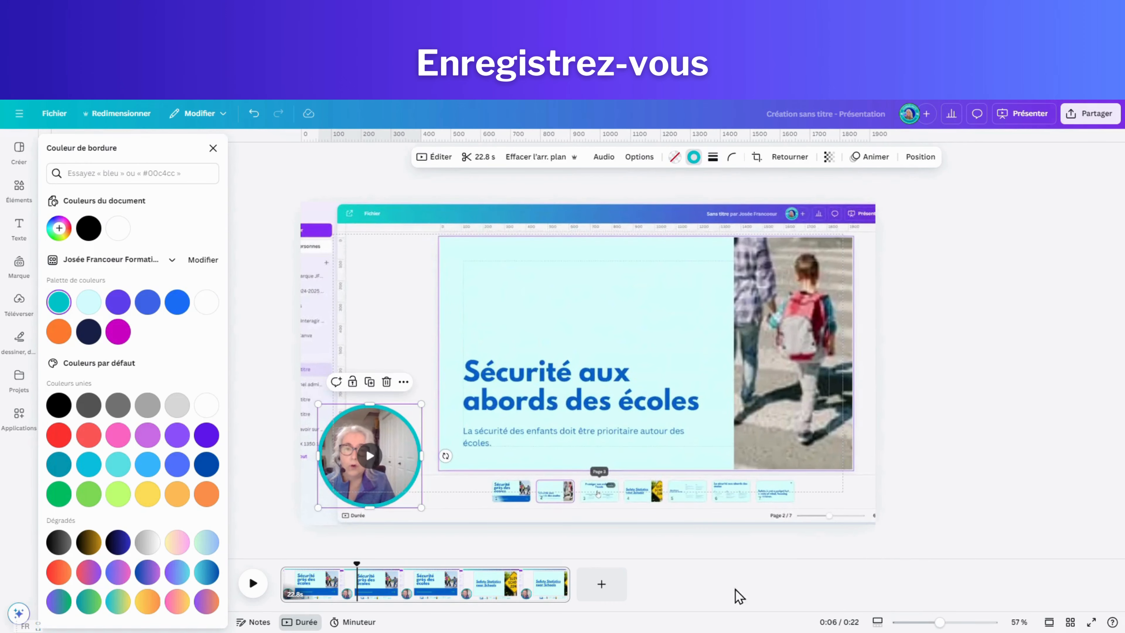
drag(360, 421, 400, 427)
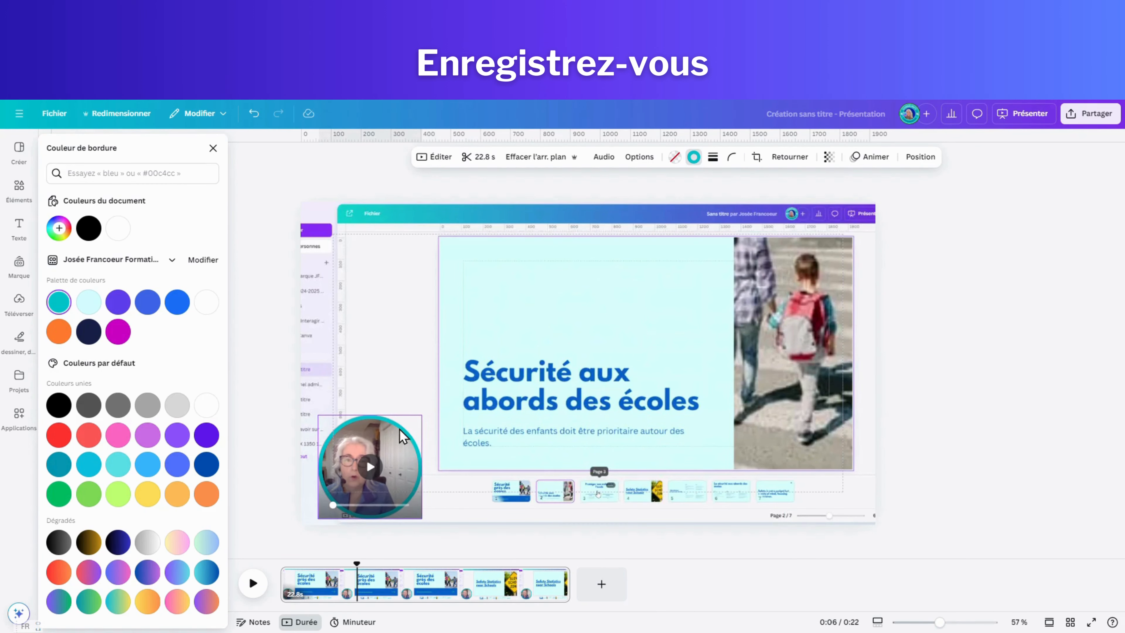